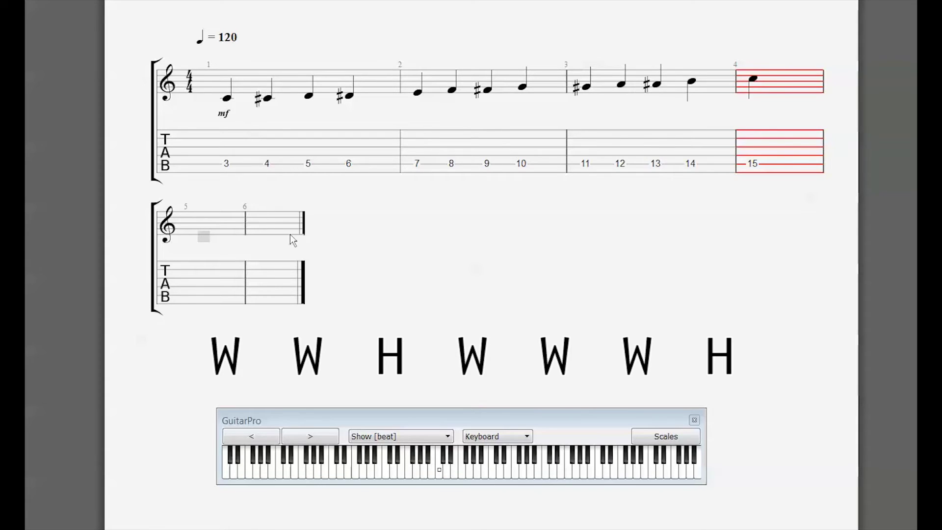
# - Enter frets 3, 5, 7, 8 on the low string in measure 5
pyautogui.click(205, 296)
pyautogui.write('3')
pyautogui.press('Right')
pyautogui.write('5')
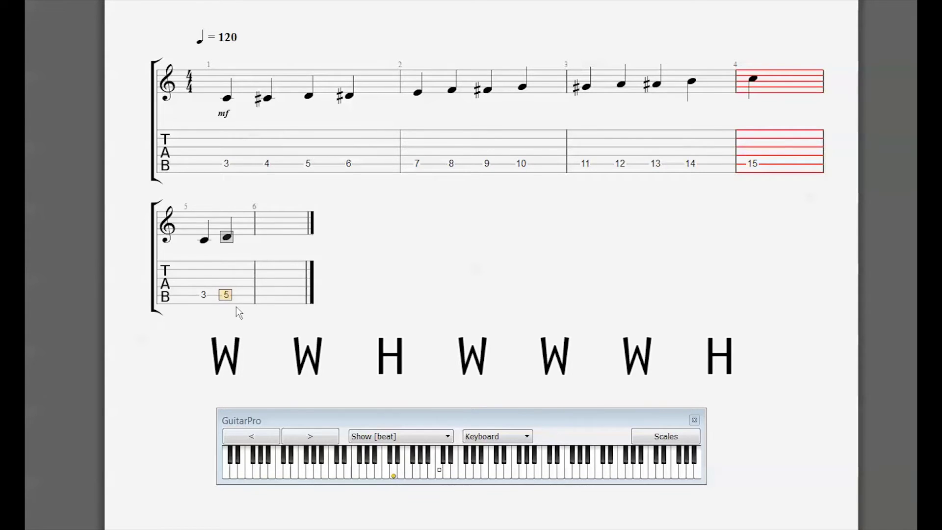
pyautogui.press('Right')
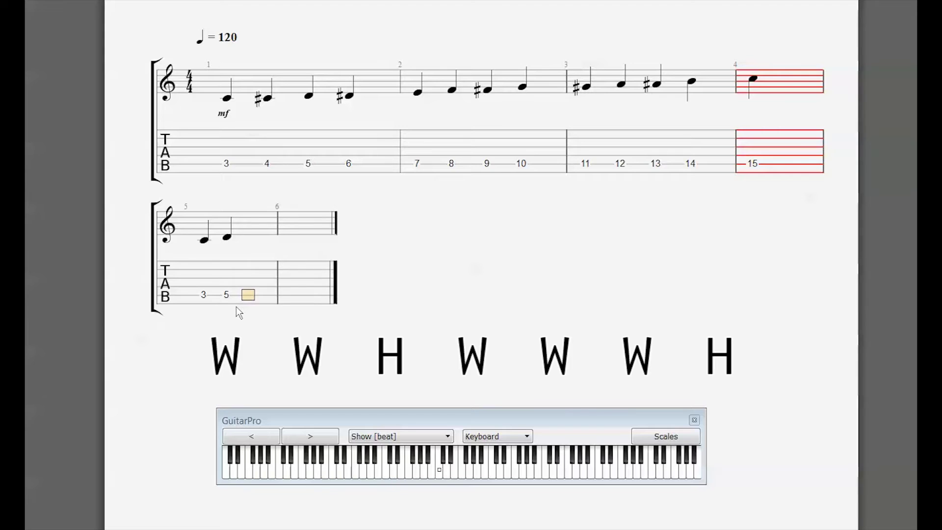
pyautogui.write('7')
pyautogui.press('Right')
pyautogui.write('8')
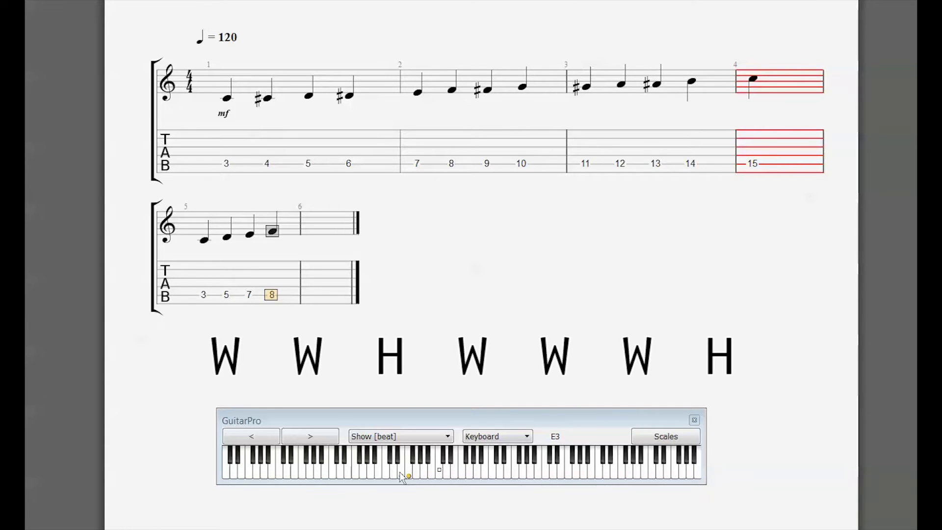
# - Continue the scale into measure 6 with frets 10, 12, 14, 15
pyautogui.press('Right')
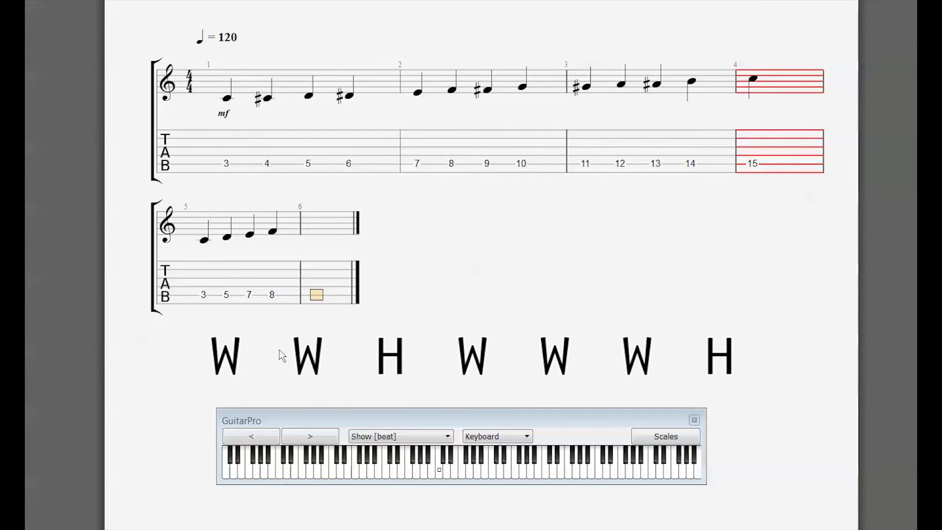
pyautogui.write('10')
pyautogui.press('Right')
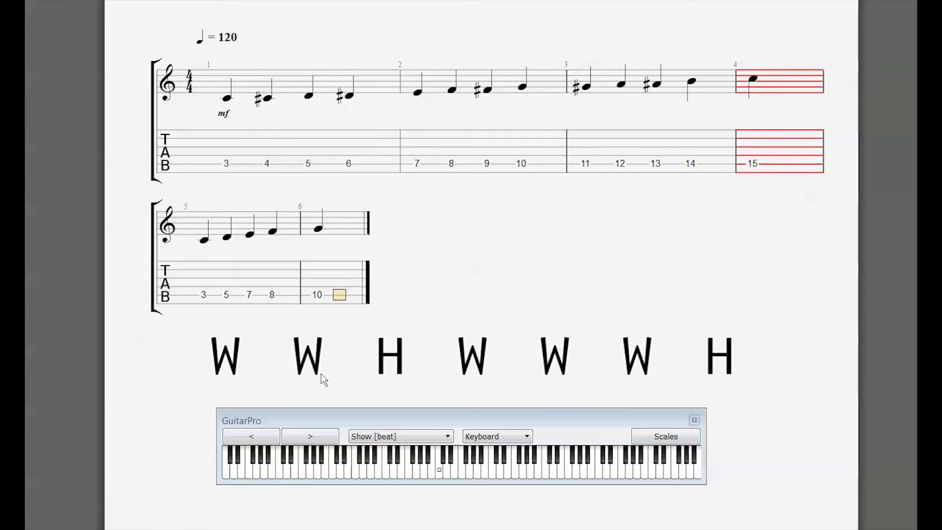
pyautogui.write('12')
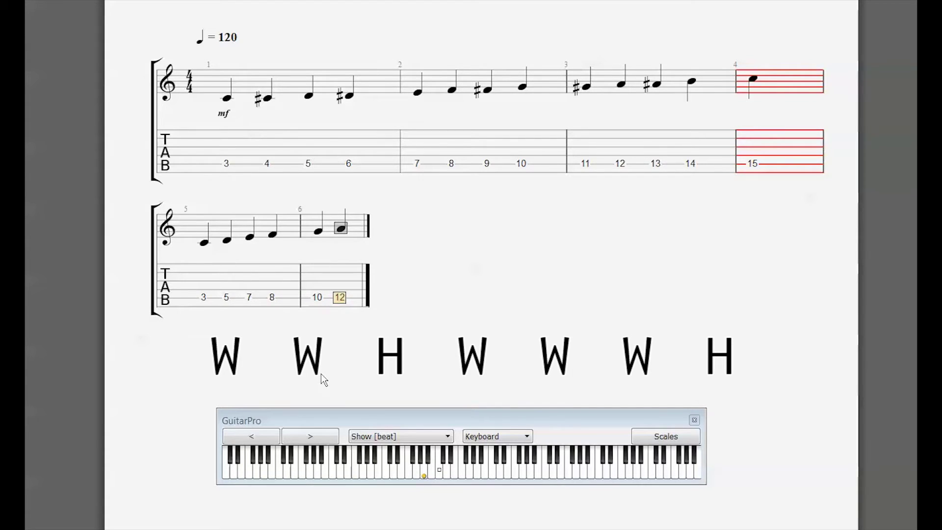
pyautogui.press('Right')
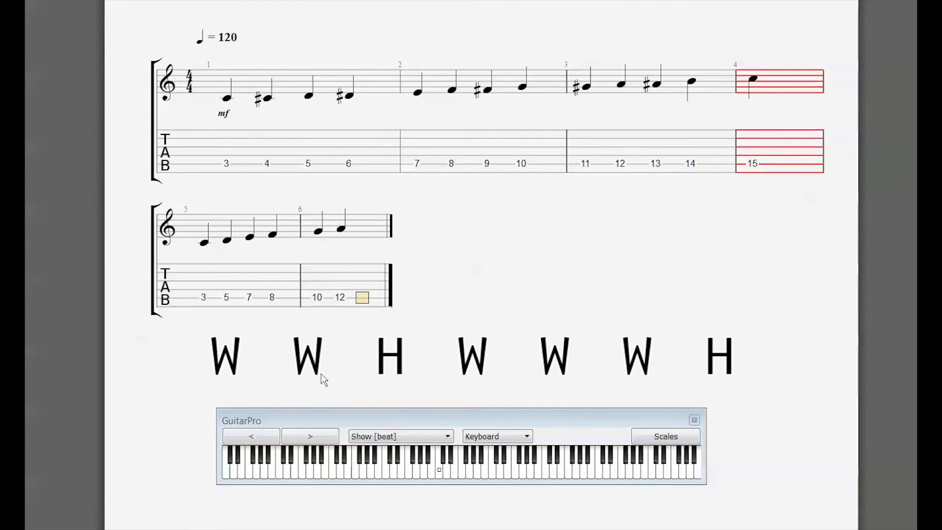
pyautogui.write('14')
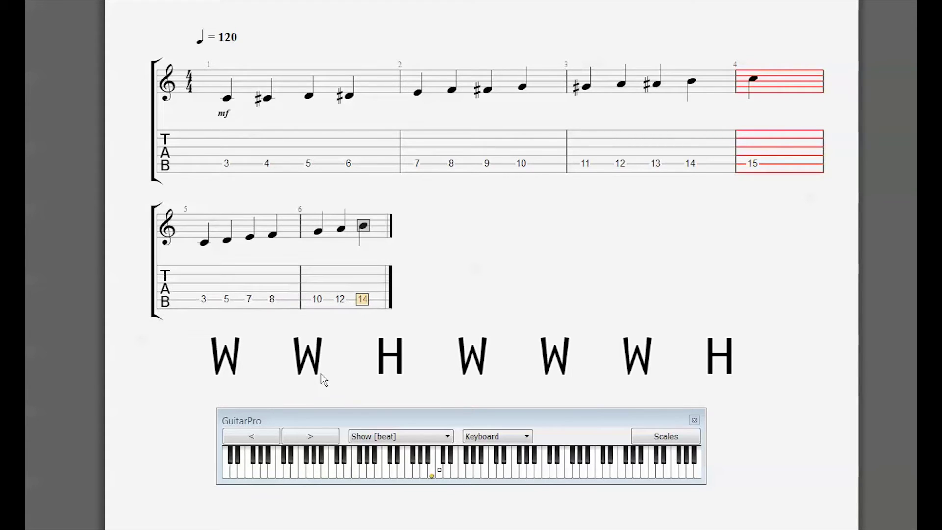
pyautogui.press('Right')
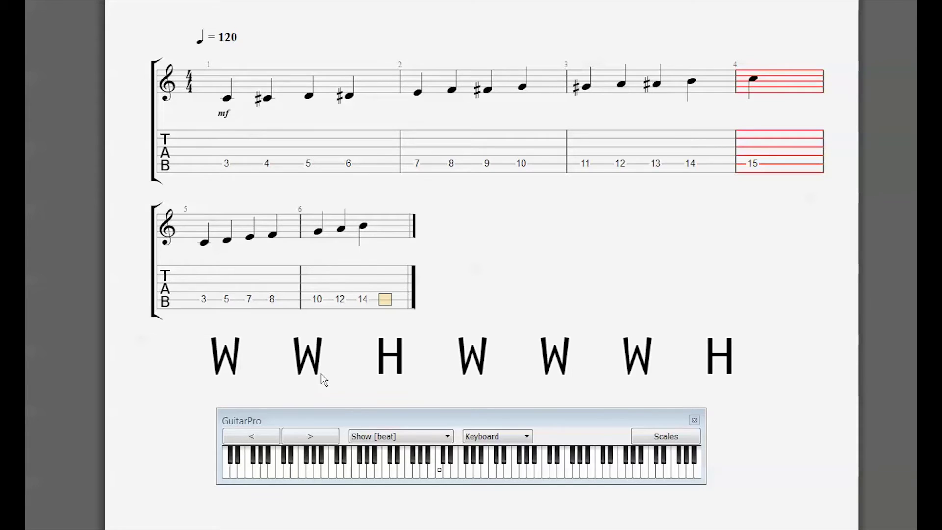
pyautogui.write('15')
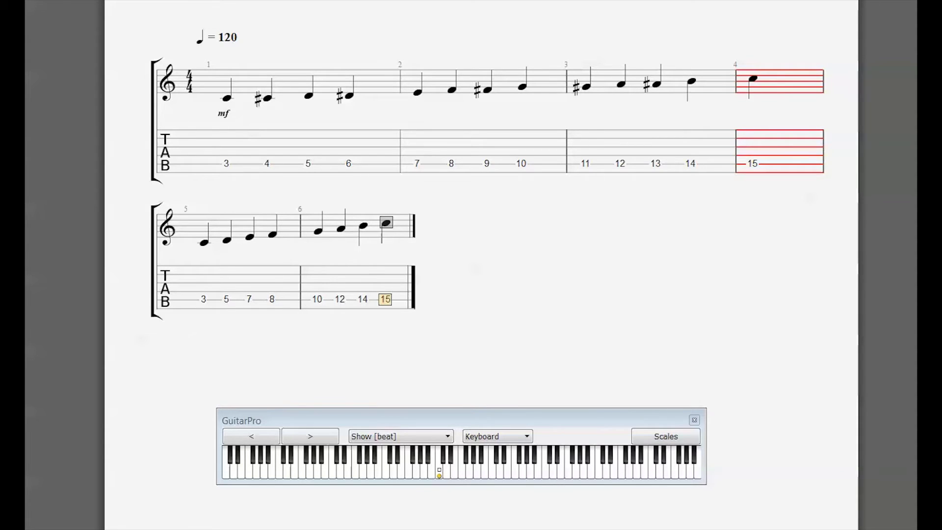
# - Advance past the final 15 to create an empty measure 7
pyautogui.press('Right')
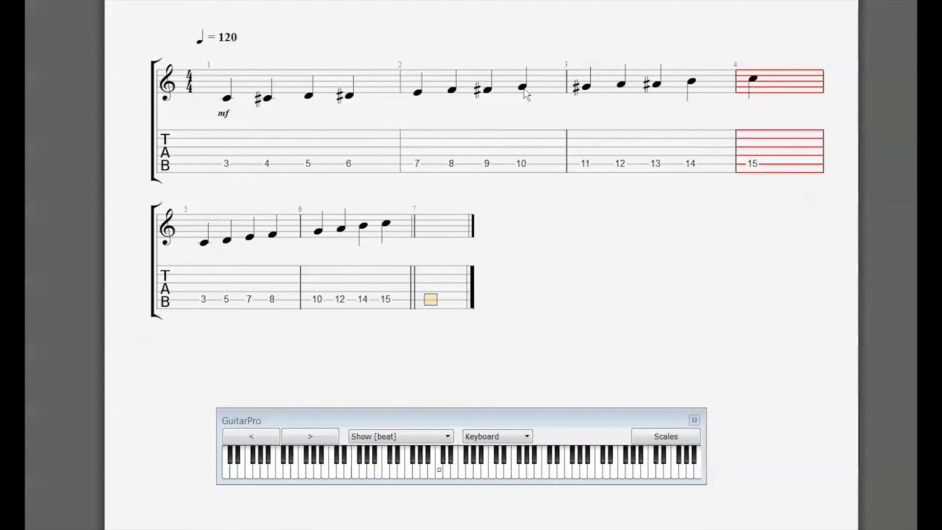
# - Enter the open G string, then frets 2, 4, 5, in measure 7
pyautogui.press('0')
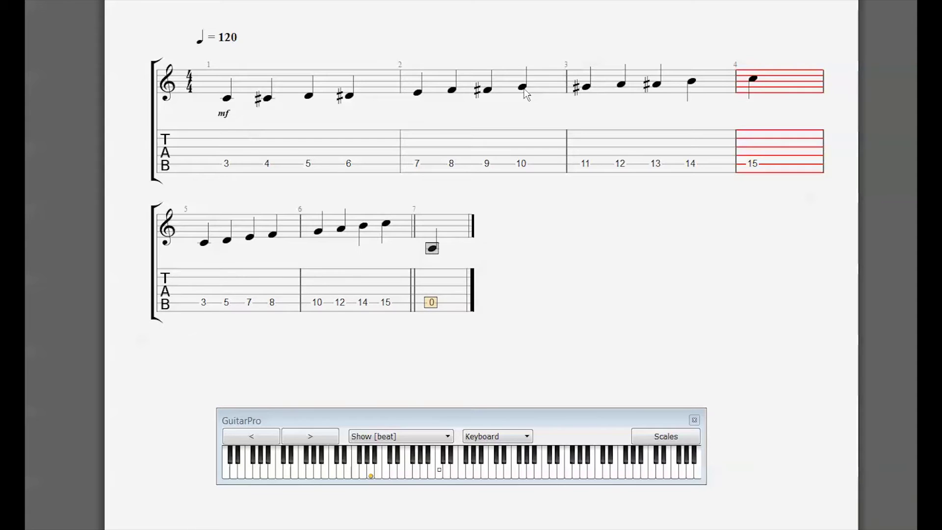
pyautogui.press('Delete')
pyautogui.press('Up')
pyautogui.press('0')
pyautogui.press('Right')
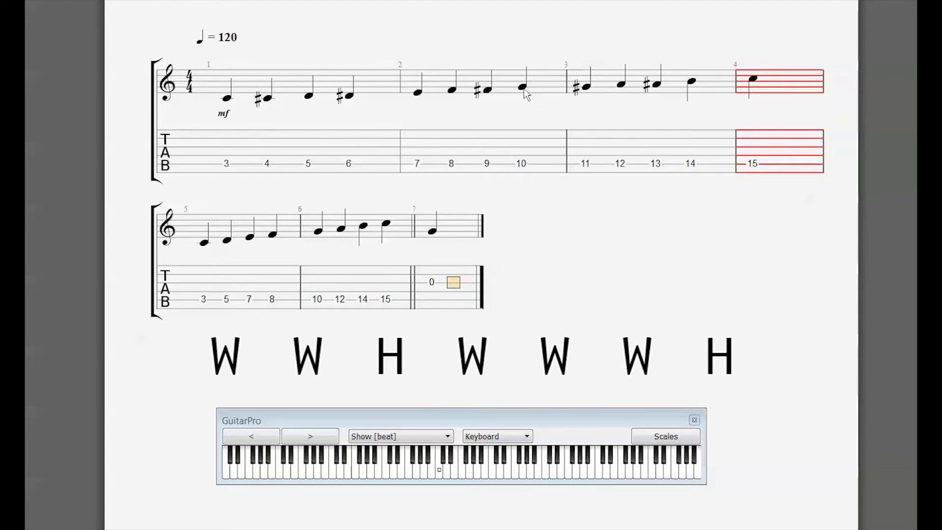
pyautogui.write('2')
pyautogui.press('Right')
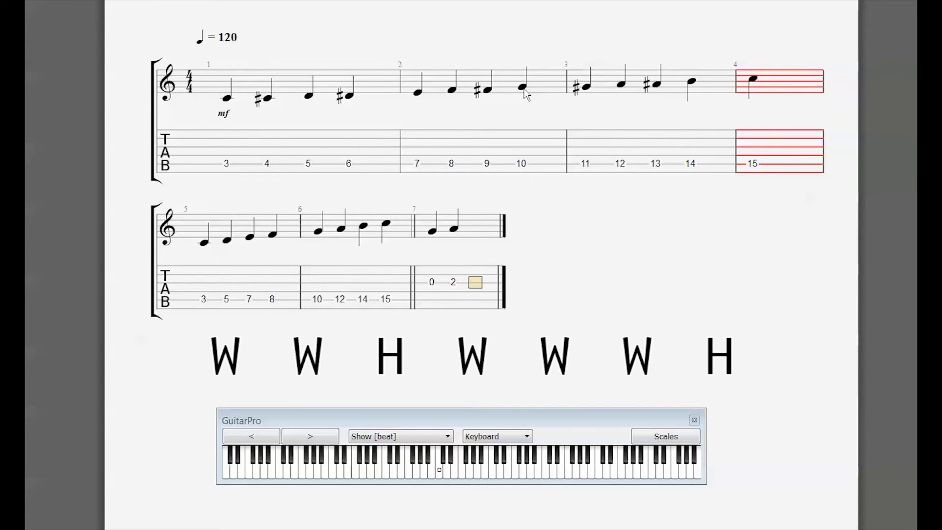
pyautogui.write('4')
pyautogui.press('Right')
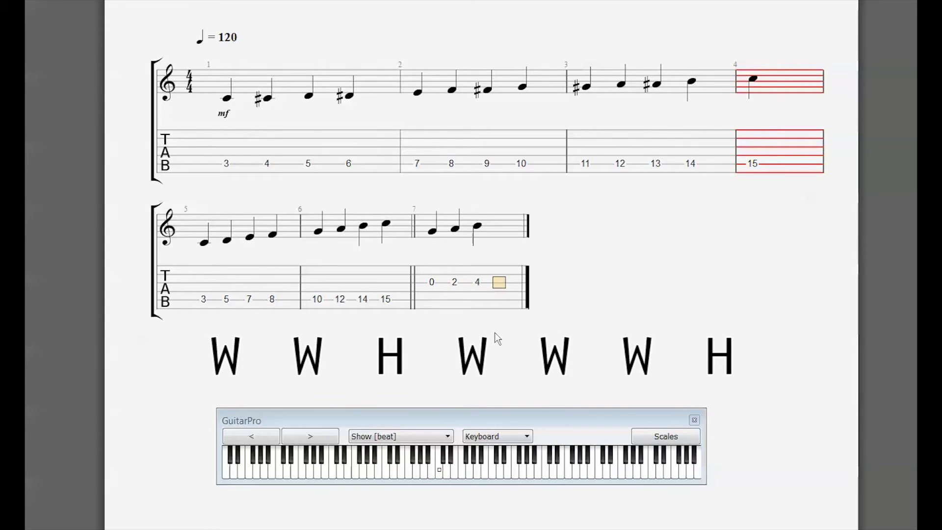
pyautogui.write('5')
# - Continue into measure 8 with frets 7 and 9 on the G string
pyautogui.press('Right')
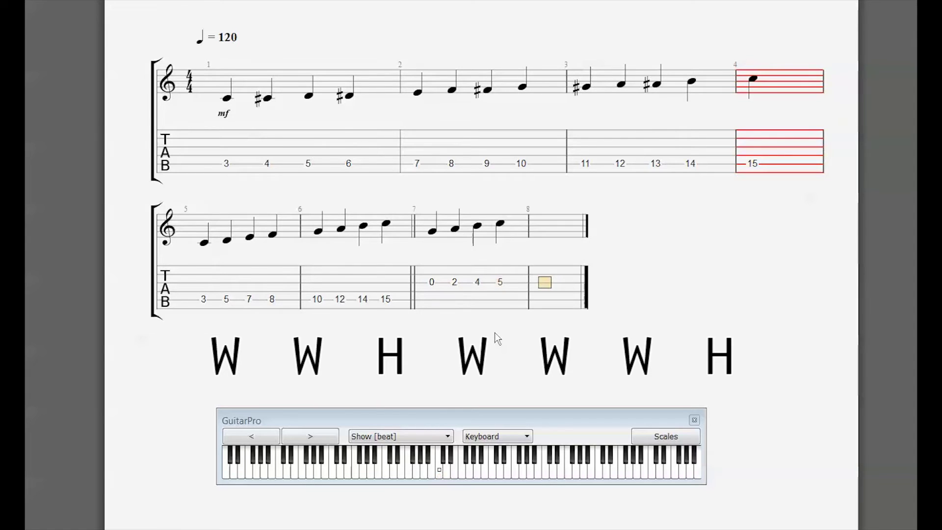
pyautogui.write('7')
pyautogui.press('Right')
pyautogui.write('9')
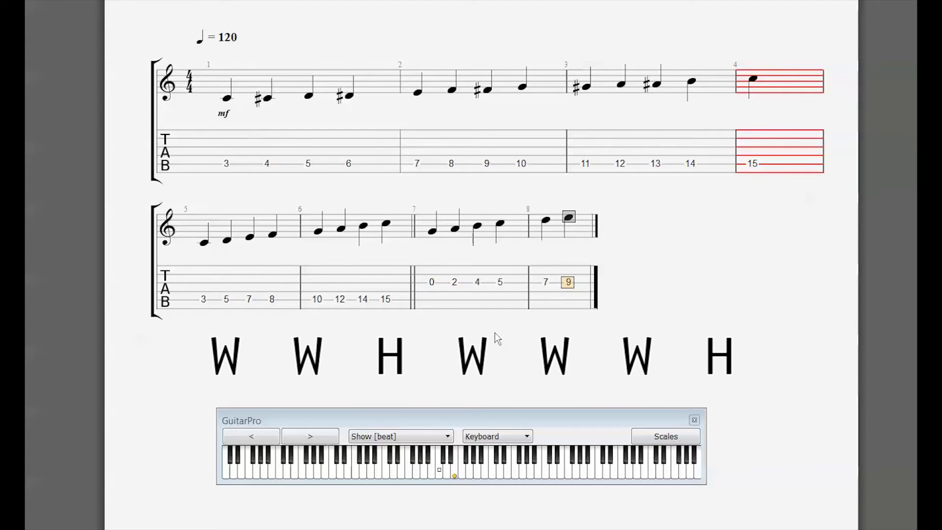
pyautogui.press('Right')
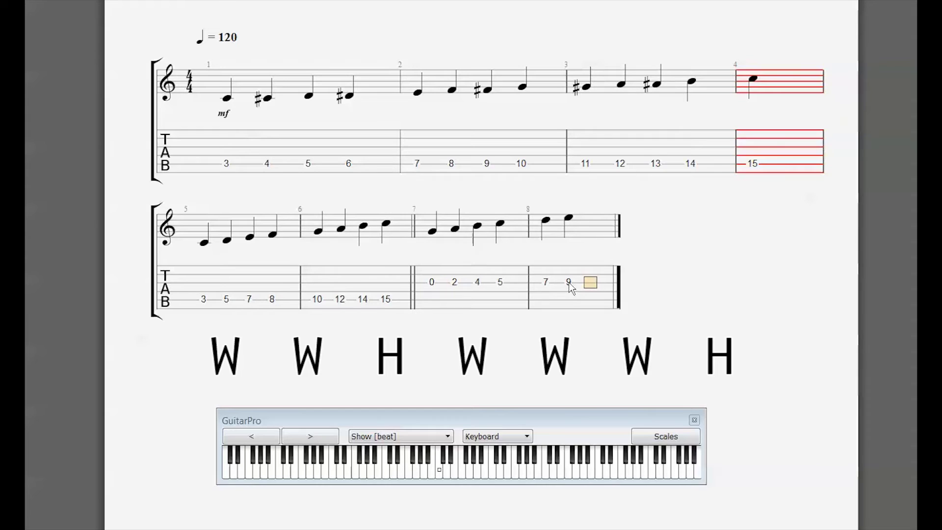
# - Add frets 11 and 12 on the G string in measure 8
pyautogui.write('11')
pyautogui.press('Right')
pyautogui.write('12')
pyautogui.press('Right')
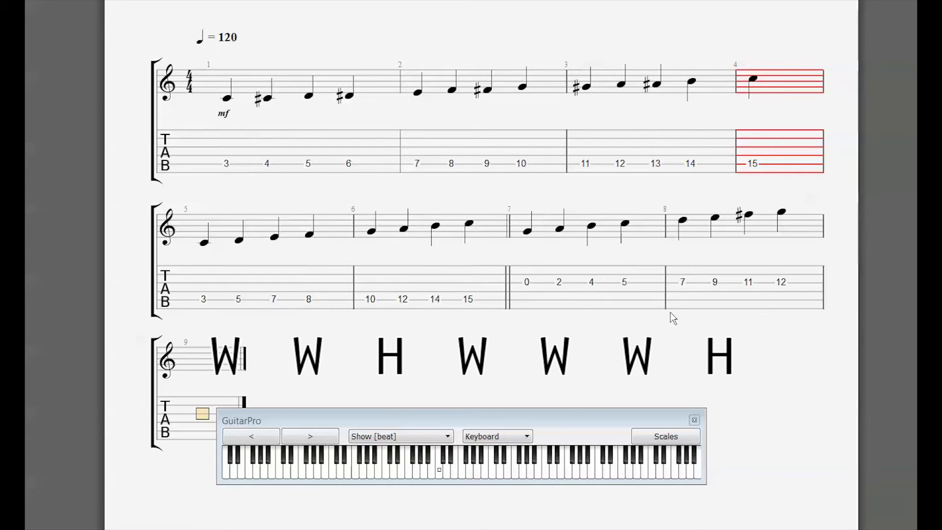
# - Close measure 8 with a double barline and move to empty measure 9
pyautogui.press('Left')
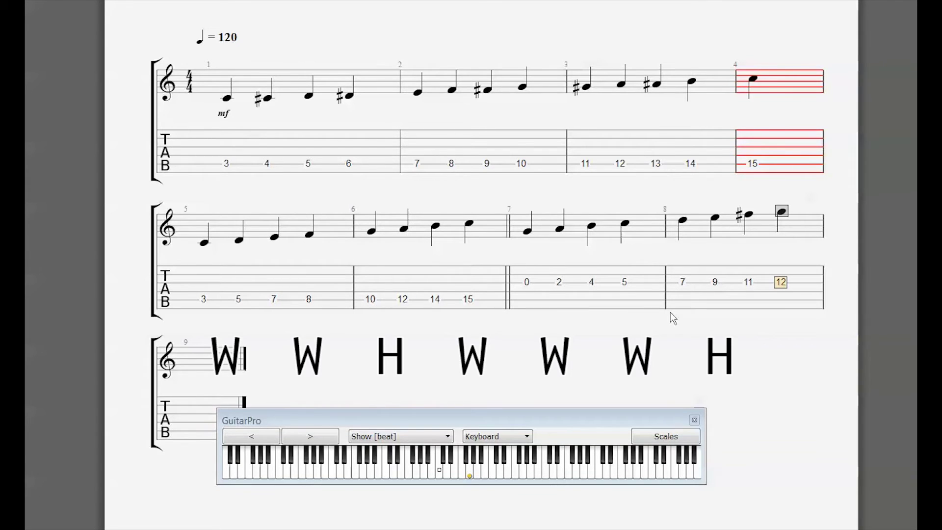
pyautogui.hotkey('ctrl', 'Delete')
pyautogui.press('Right')
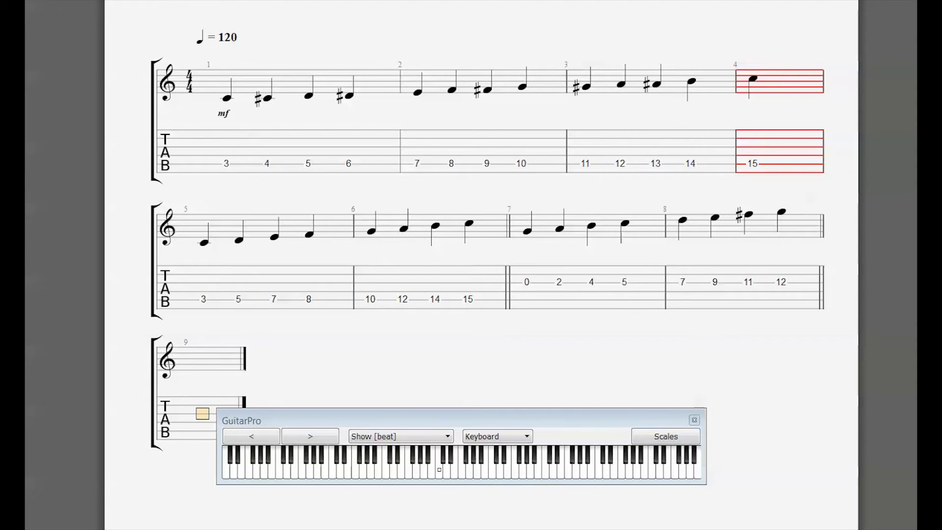
# - Play back from the open 0 in measure 7, then lower the keyboard panel
pyautogui.click(527, 283)
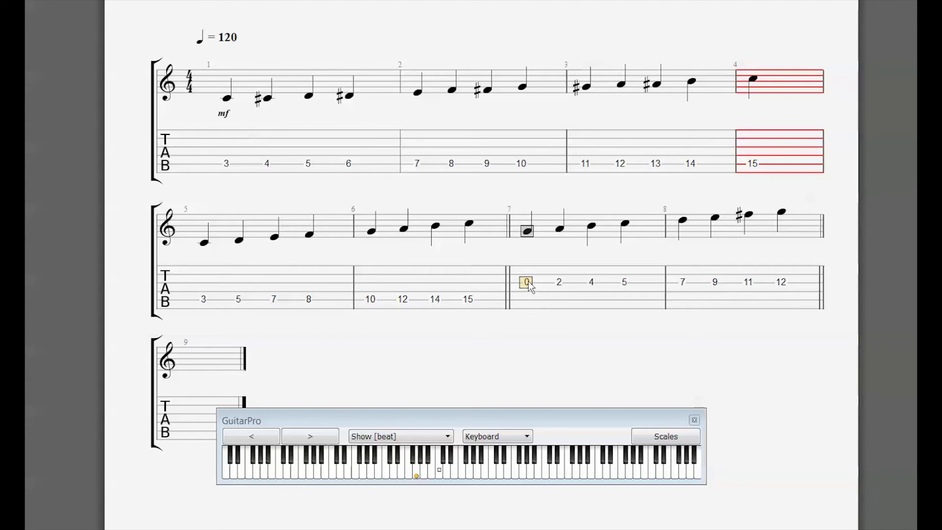
pyautogui.press('space')
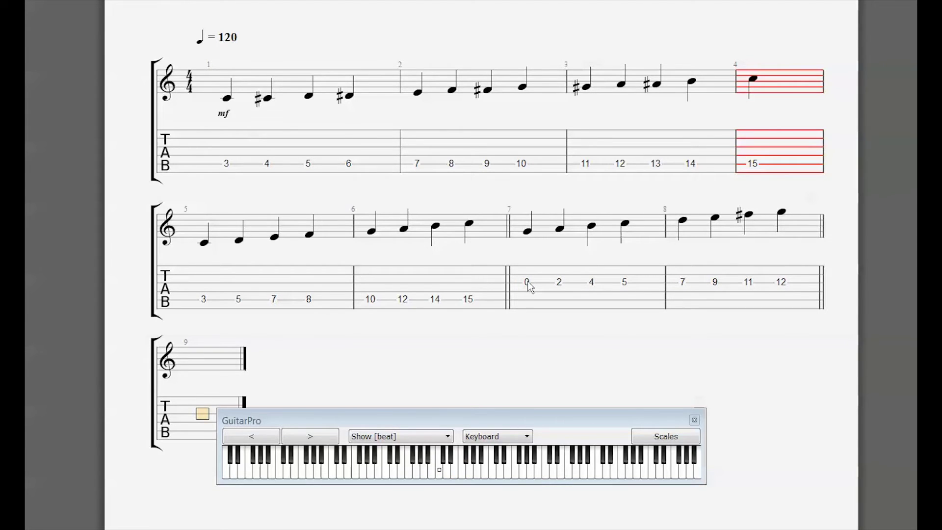
pyautogui.moveTo(589, 427); pyautogui.dragTo(591, 464)
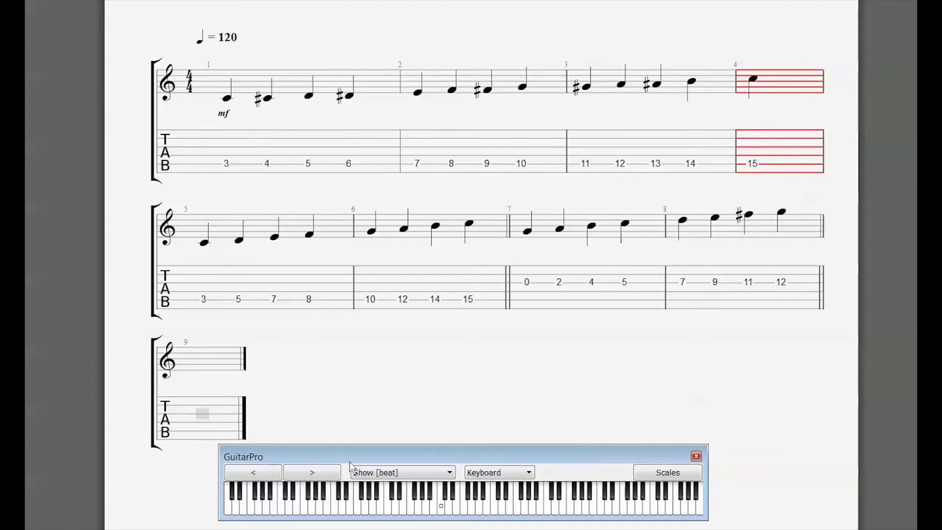
# - Enter frets 3, 5, 7, 8 in measure 9 and fret 10 opening measure 10
pyautogui.click(202, 422)
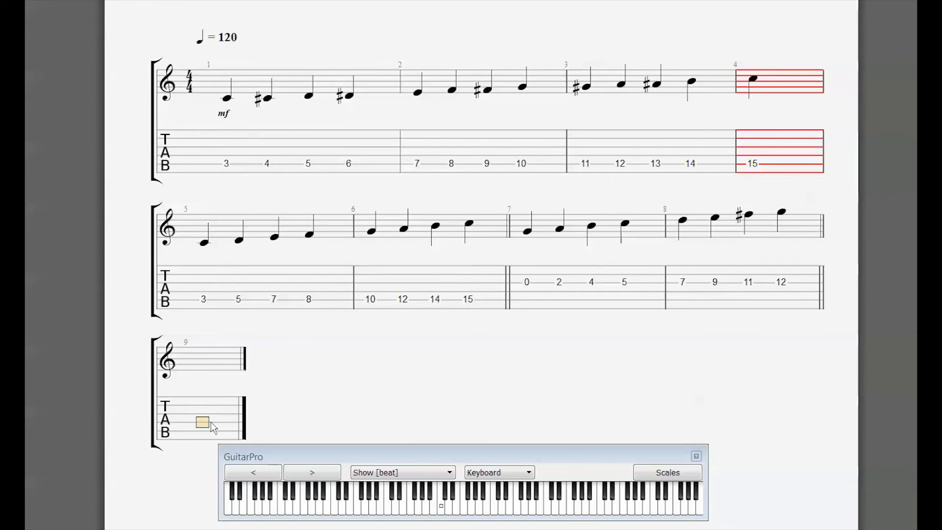
pyautogui.press('3')
pyautogui.press('Right')
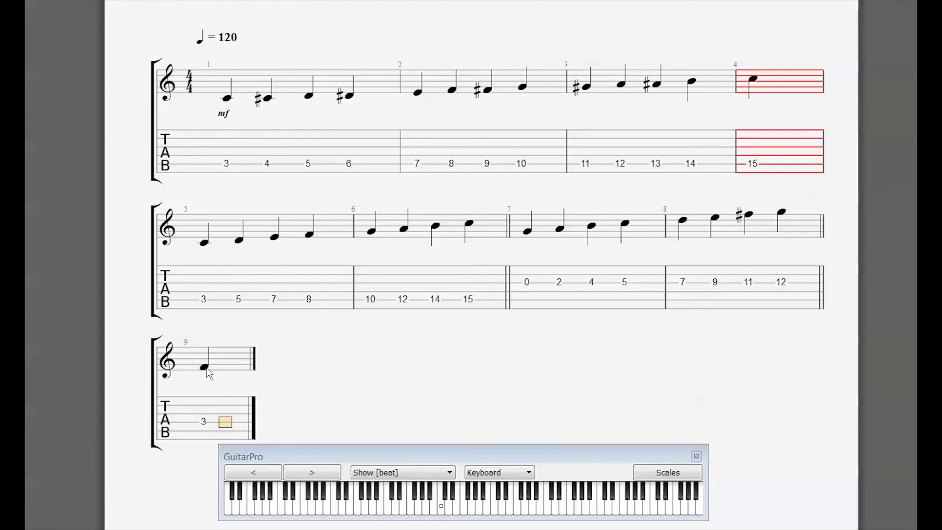
pyautogui.write('5')
pyautogui.press('Right')
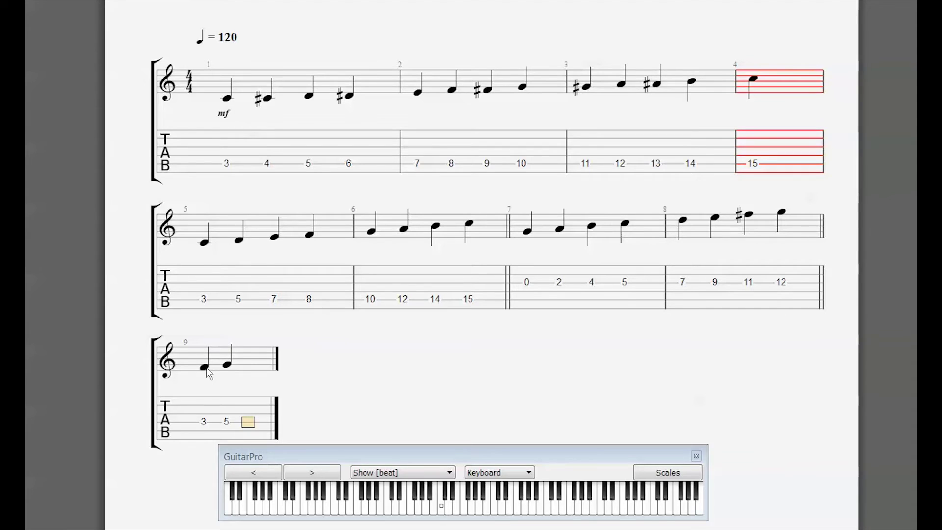
pyautogui.write('7')
pyautogui.press('Right')
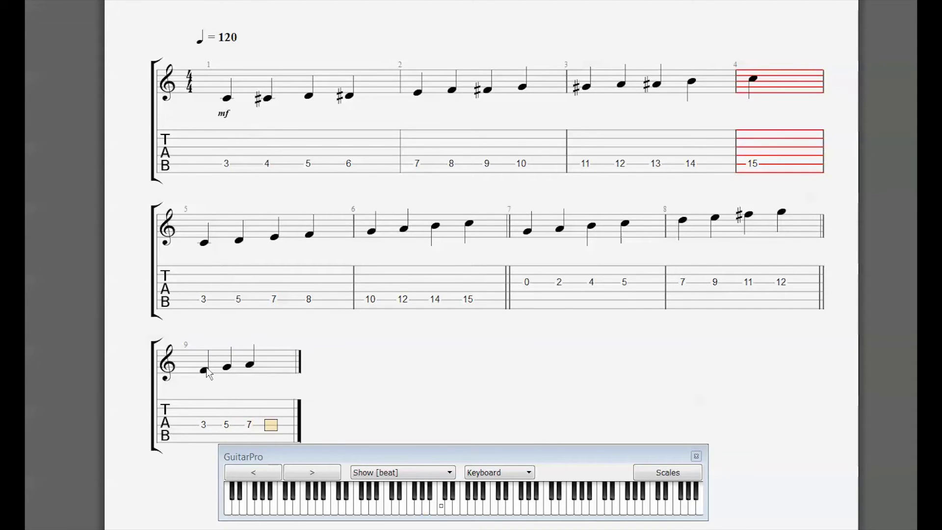
pyautogui.write('8')
pyautogui.press('Right')
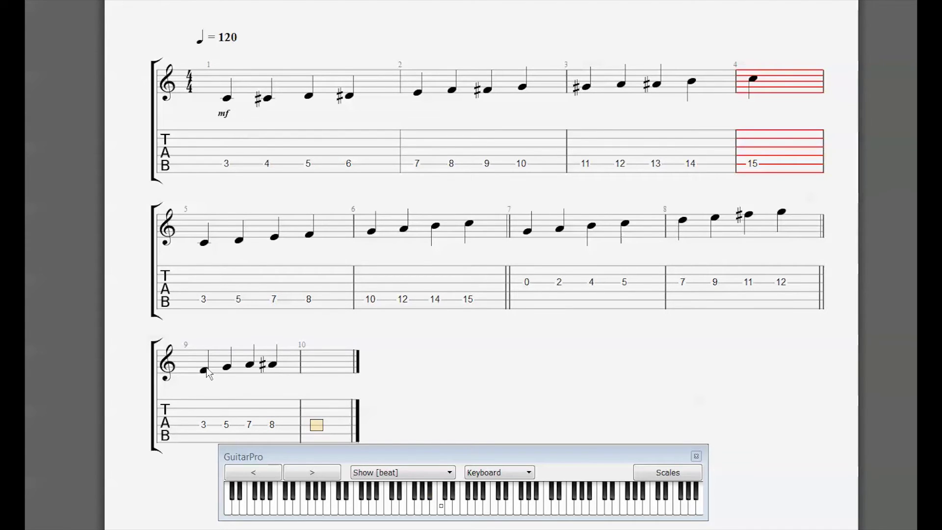
pyautogui.write('10')
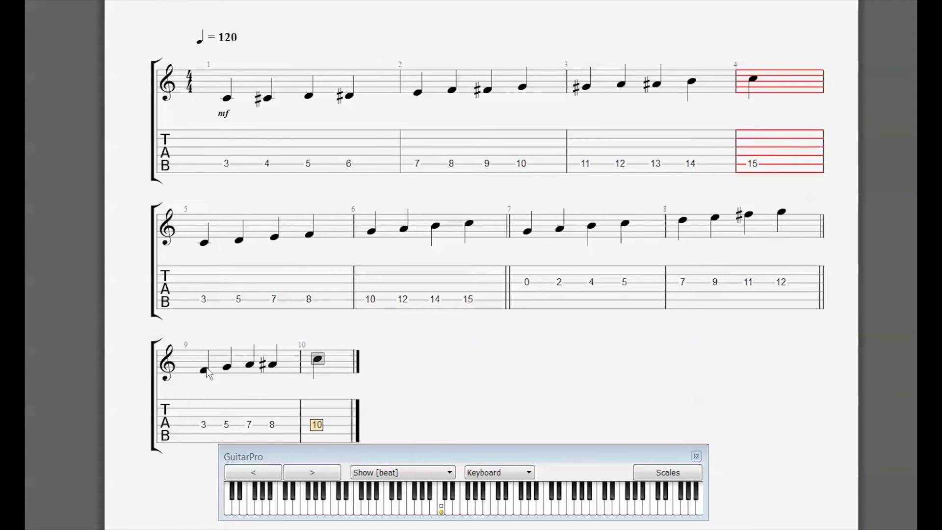